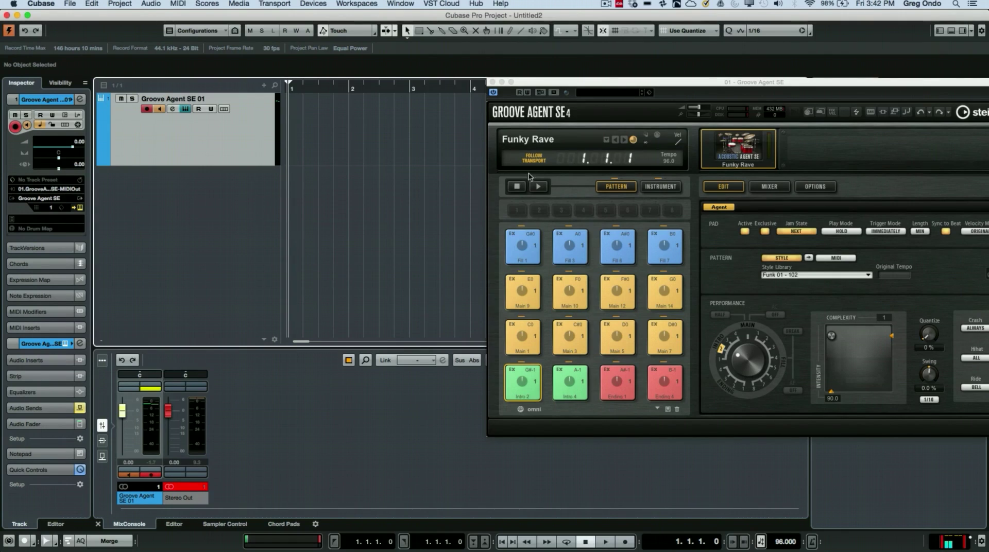
# Preview the Funky Rave pattern, then add a second stereo output bus, Stereo Out 2, in VST Connections
pyautogui.click(541, 187)
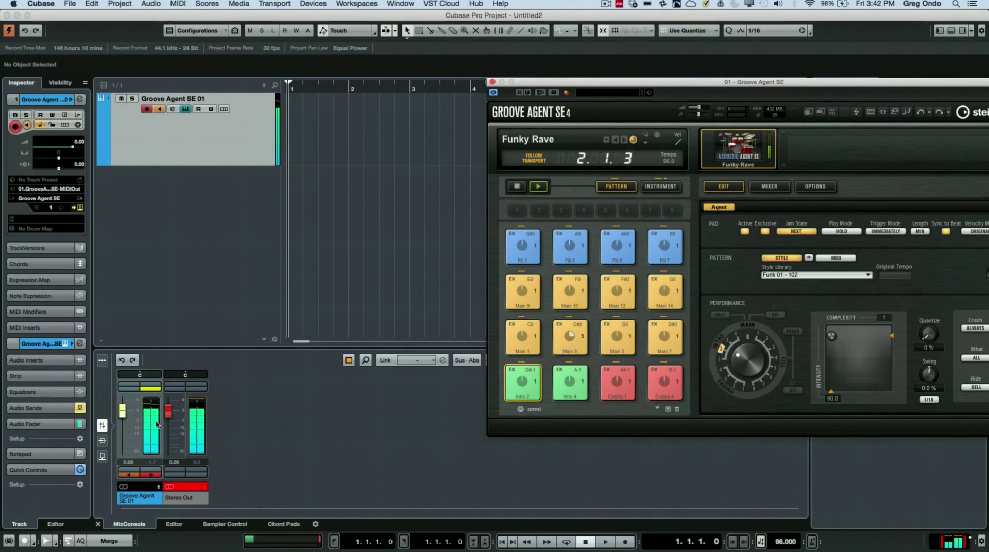
pyautogui.click(518, 186)
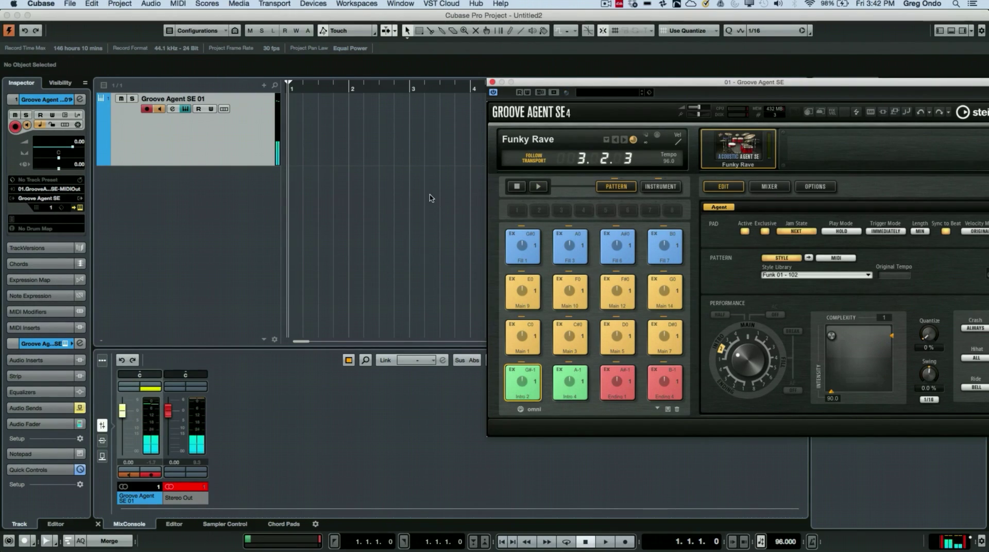
pyautogui.click(313, 4)
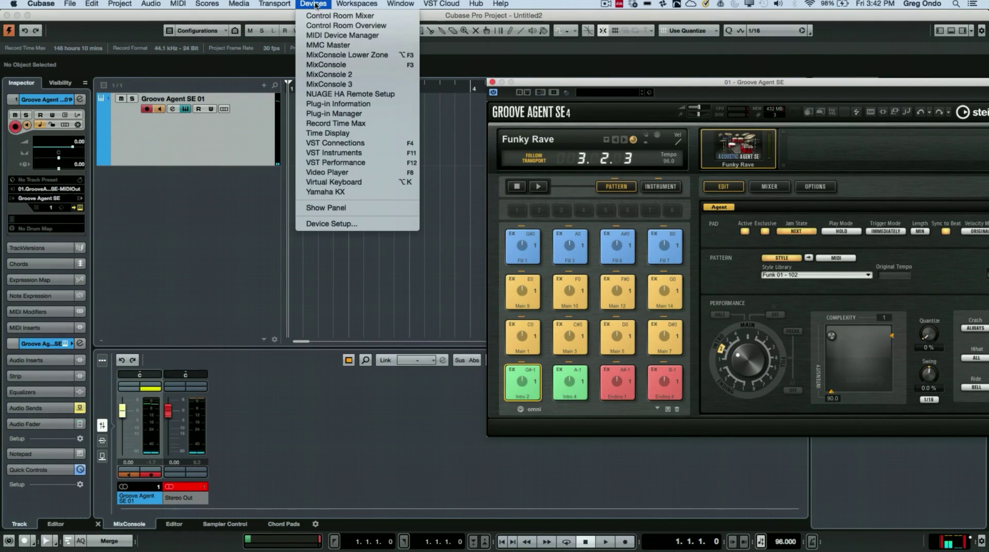
pyautogui.click(344, 143)
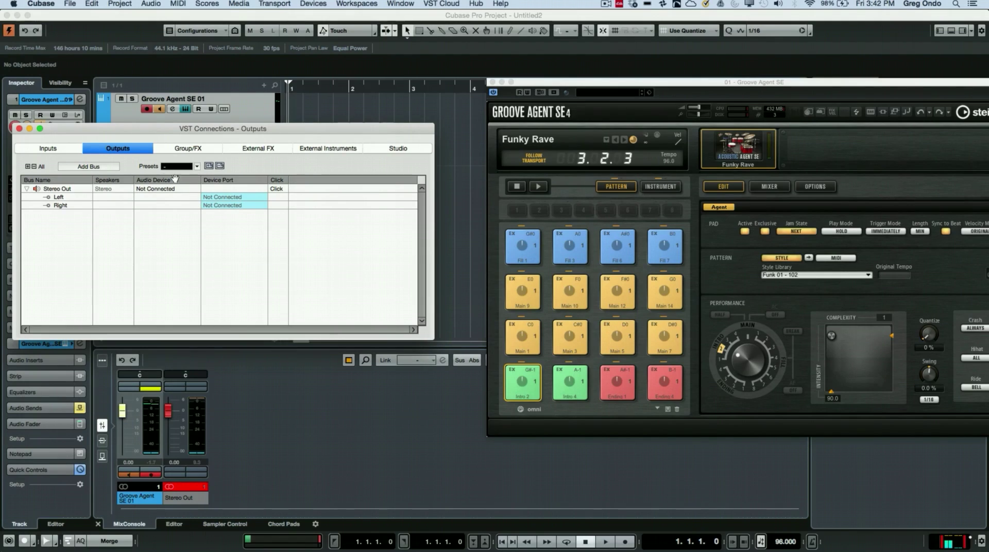
pyautogui.moveTo(155, 129); pyautogui.dragTo(171, 135)
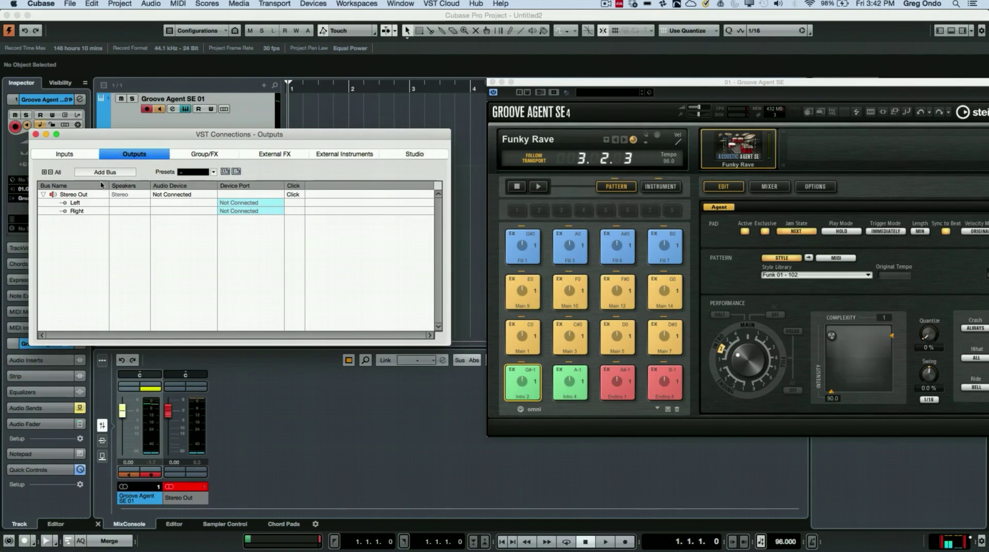
pyautogui.rightClick(81, 223)
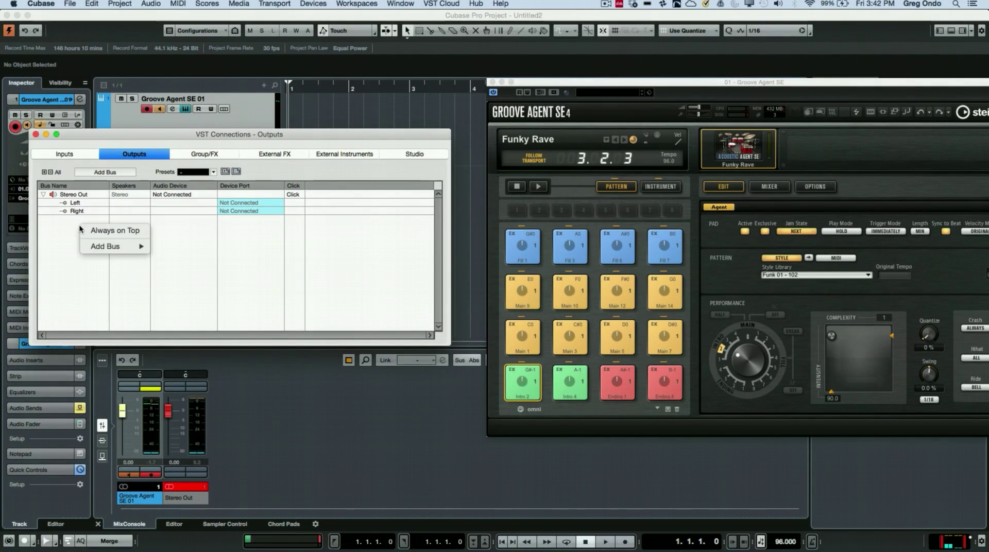
pyautogui.click(106, 172)
pyautogui.click(105, 173)
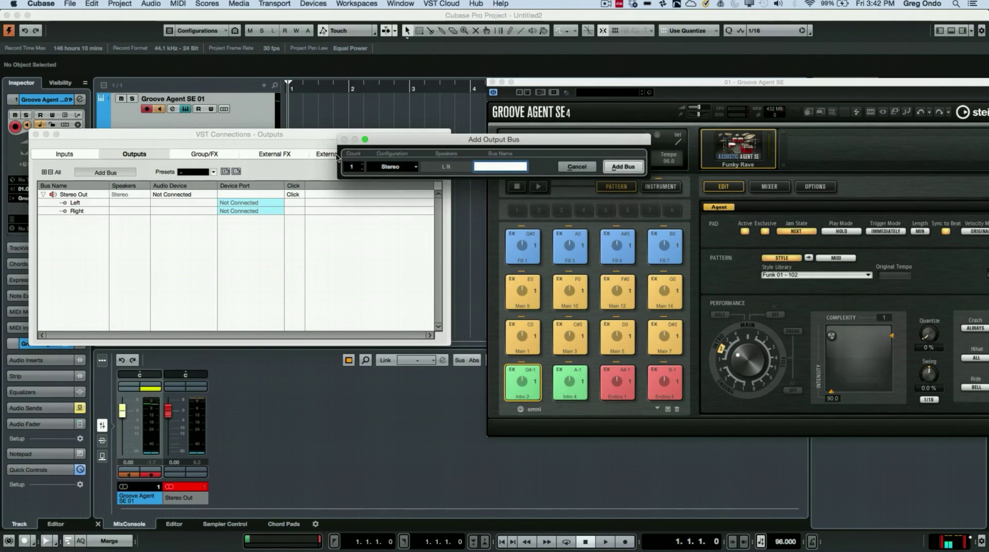
pyautogui.click(609, 172)
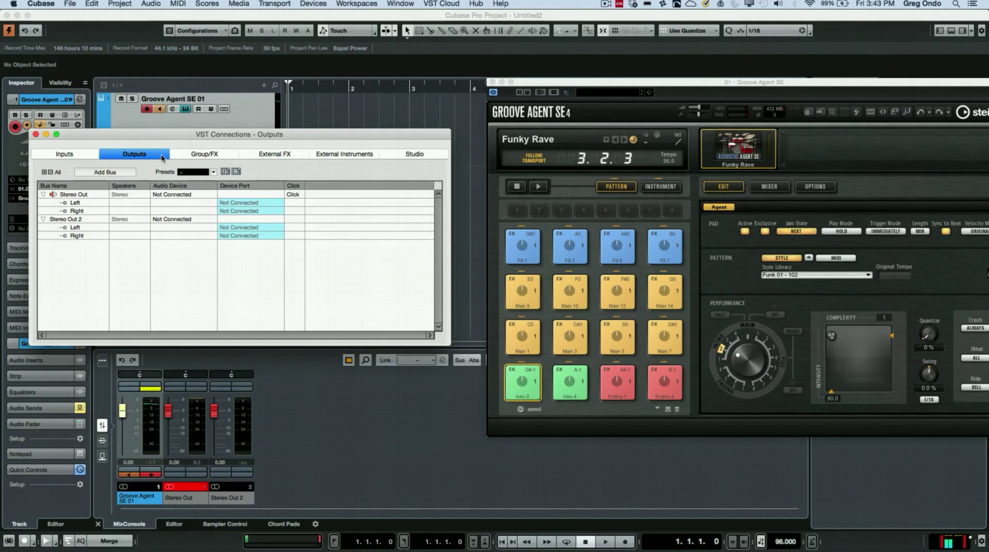
# Close VST Connections and add a stereo group channel track named 'drum bus'
pyautogui.click(35, 134)
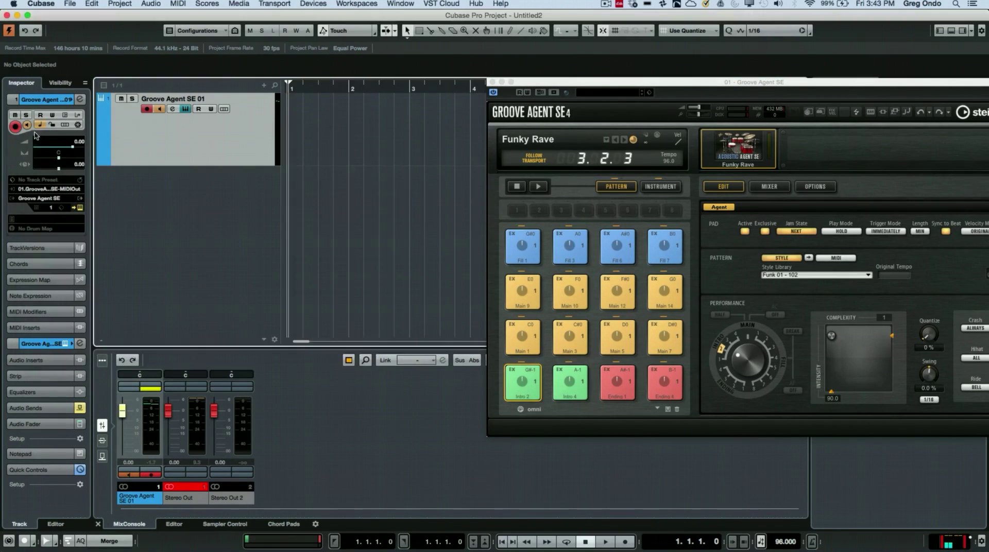
pyautogui.rightClick(167, 189)
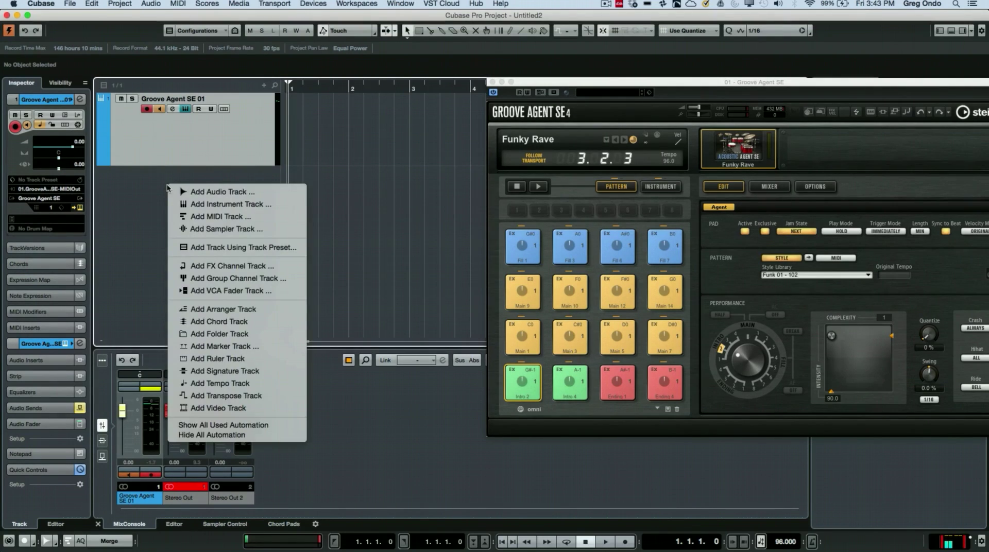
pyautogui.click(228, 278)
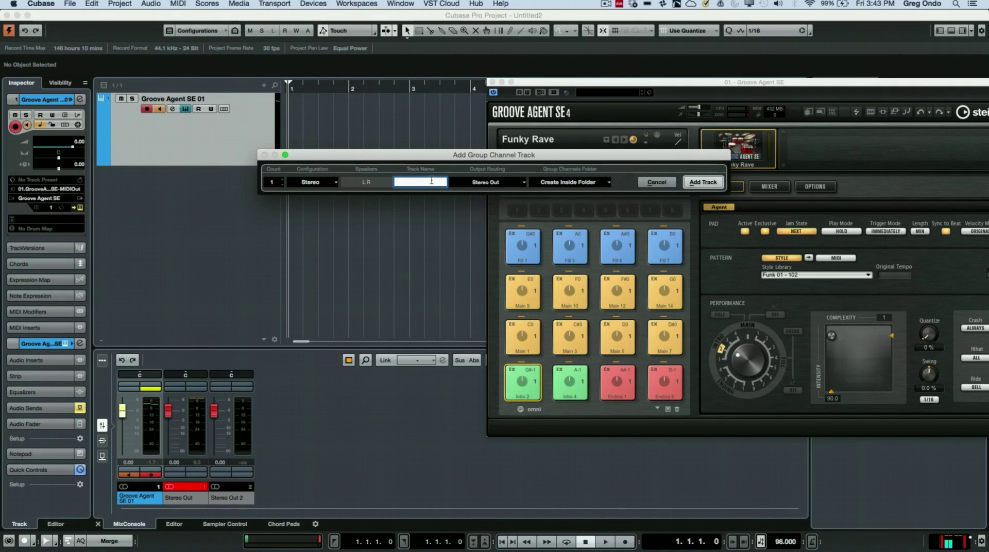
pyautogui.write('drum bus')
pyautogui.press('Return')
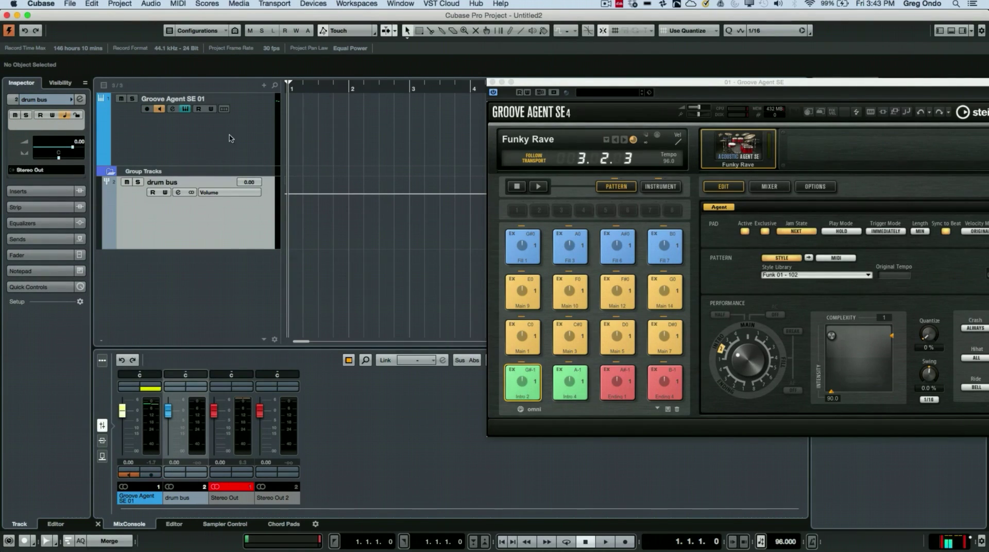
# Open Groove Agent SE 01's channel settings, leaving its output on Stereo Out
pyautogui.click(213, 147)
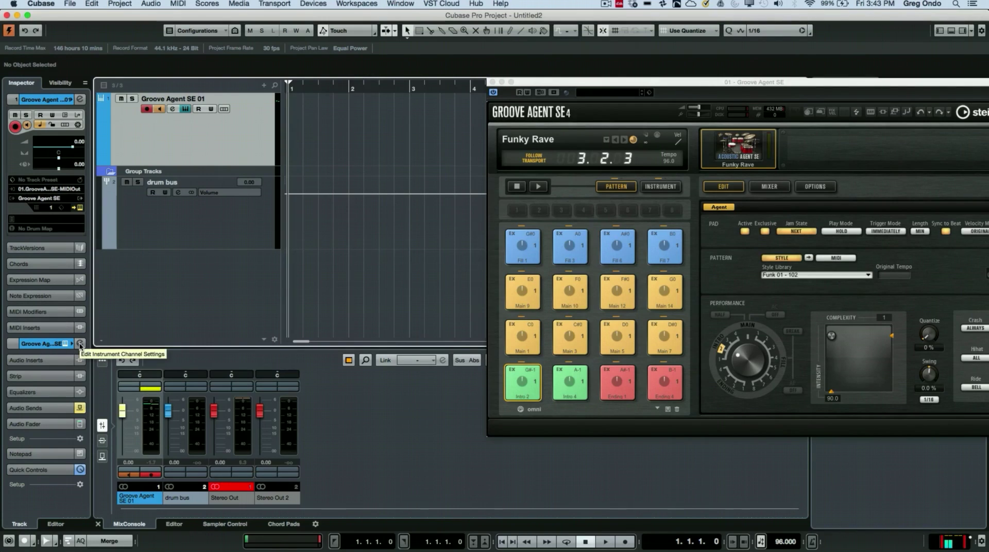
pyautogui.click(80, 344)
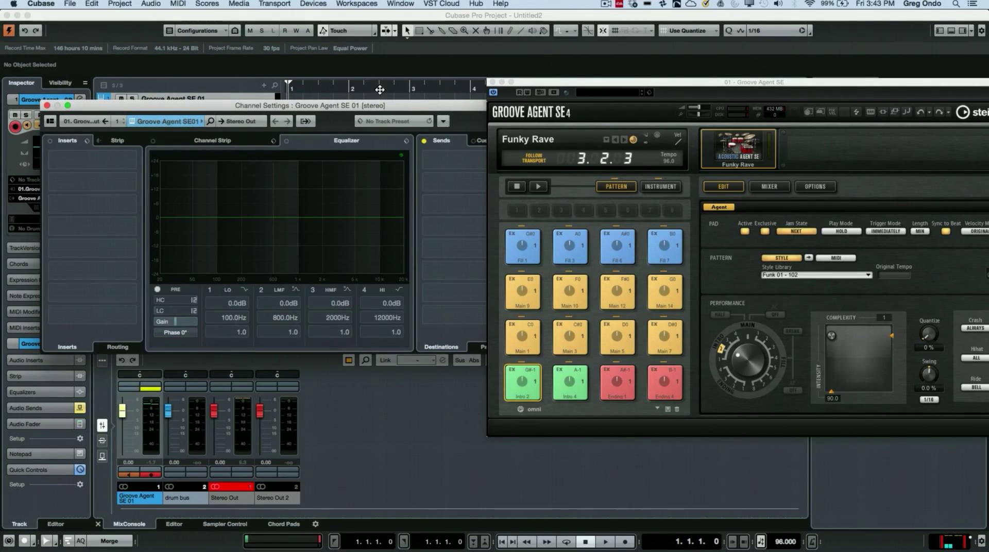
pyautogui.moveTo(374, 103); pyautogui.dragTo(335, 96)
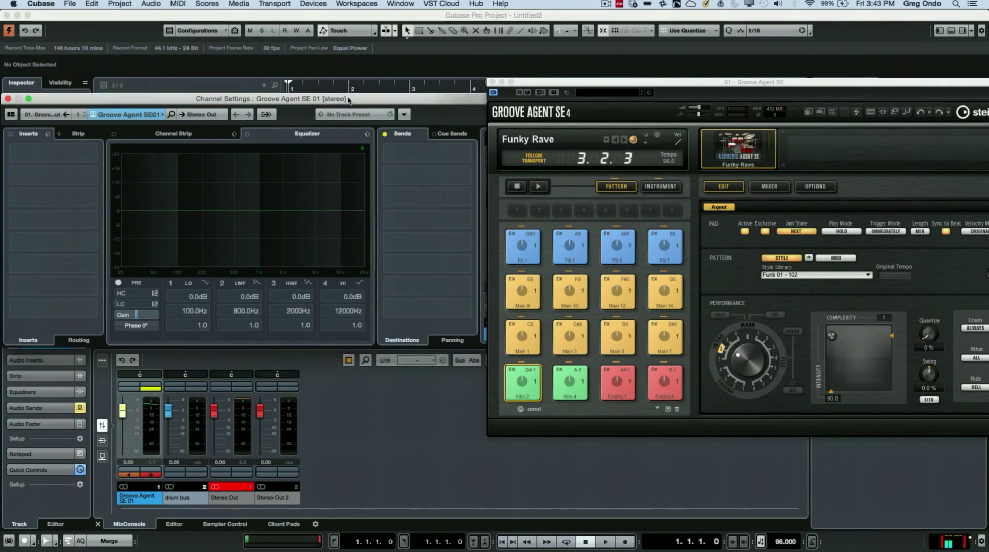
pyautogui.click(209, 115)
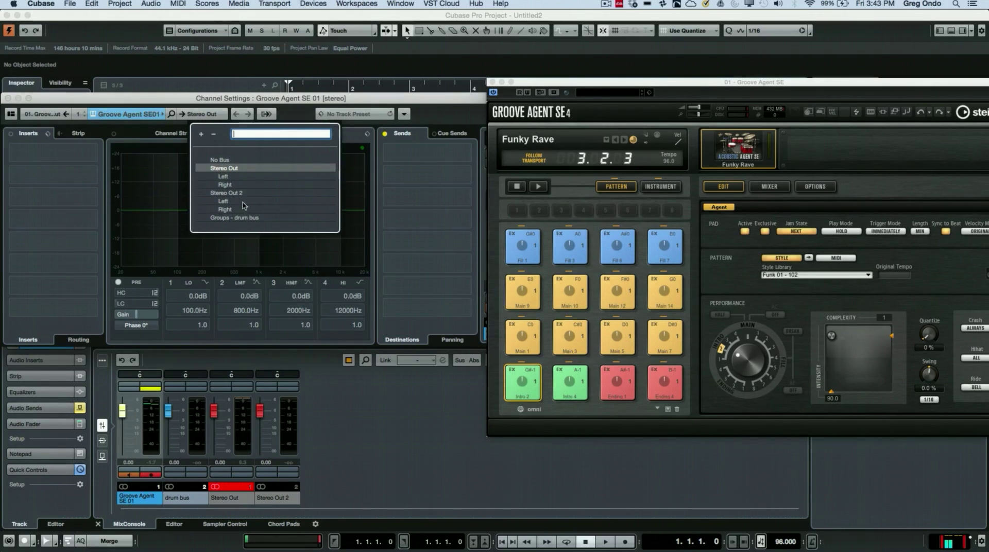
pyautogui.click(365, 101)
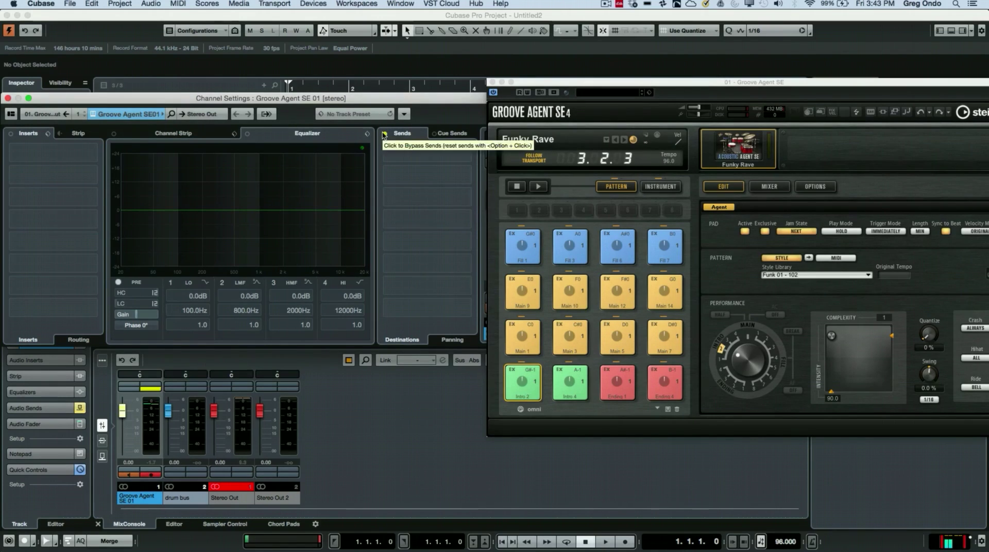
# Add and activate a send from Groove Agent SE 01 to the drum bus group
pyautogui.click(467, 154)
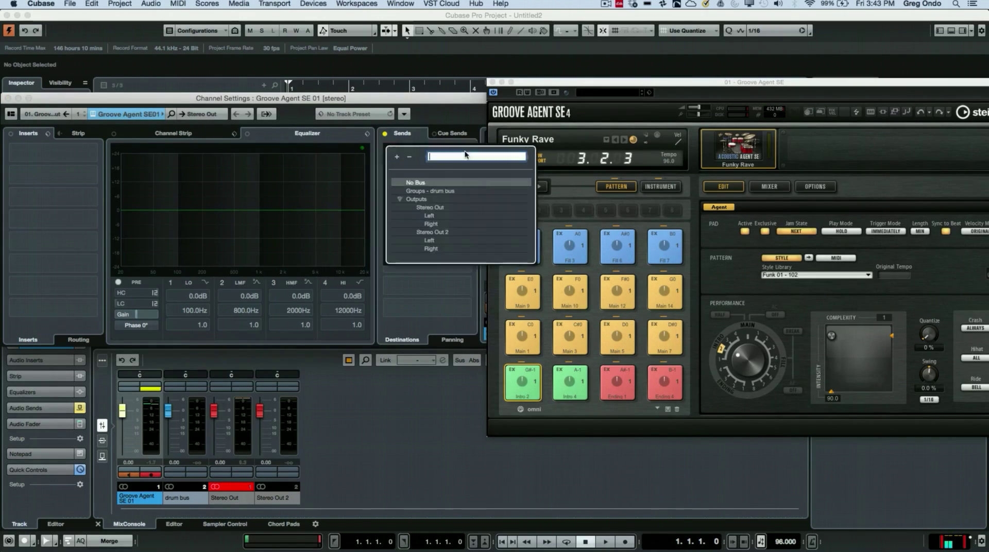
pyautogui.click(453, 191)
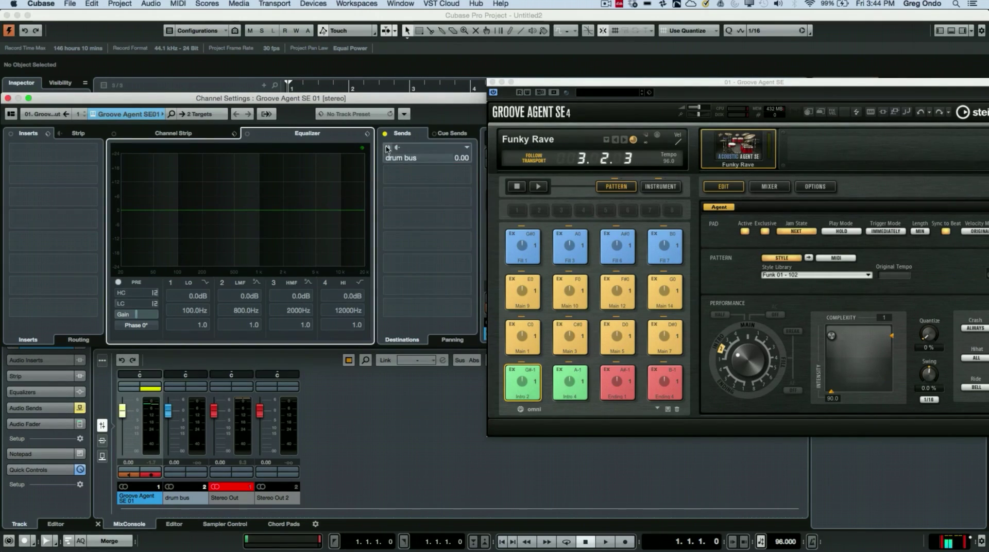
pyautogui.click(388, 148)
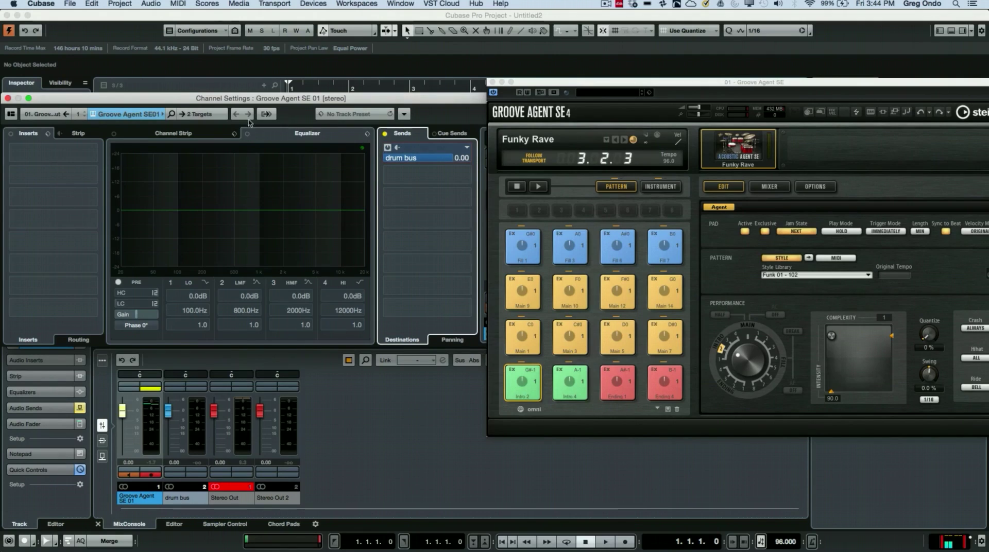
pyautogui.moveTo(171, 97); pyautogui.dragTo(213, 96)
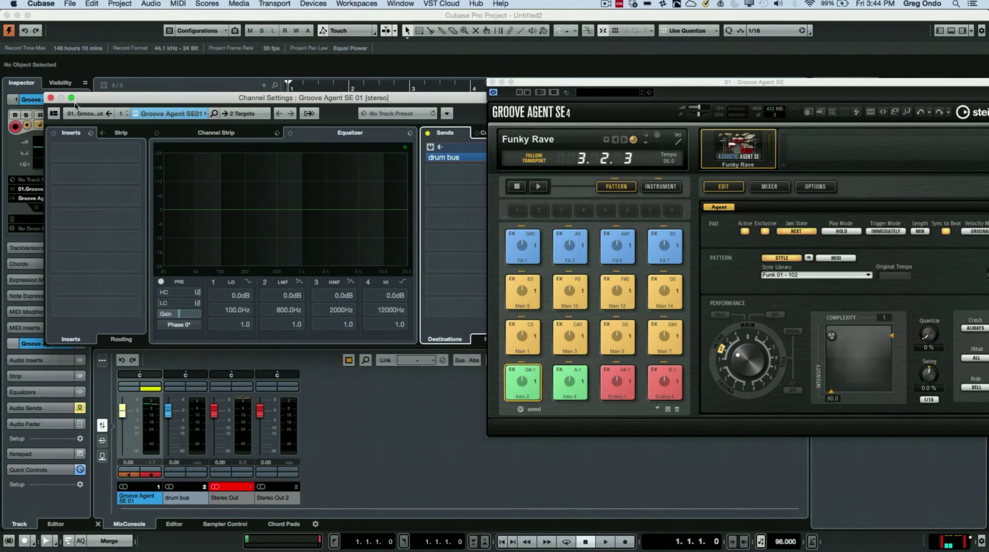
# Close the channel settings and play the Funky Rave pattern to hear it through the drum bus
pyautogui.click(50, 98)
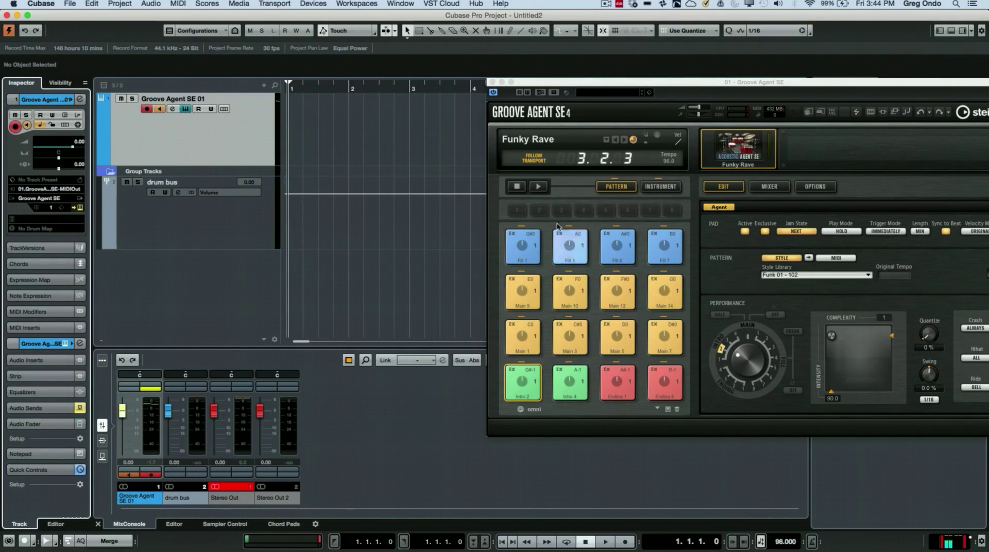
pyautogui.click(541, 188)
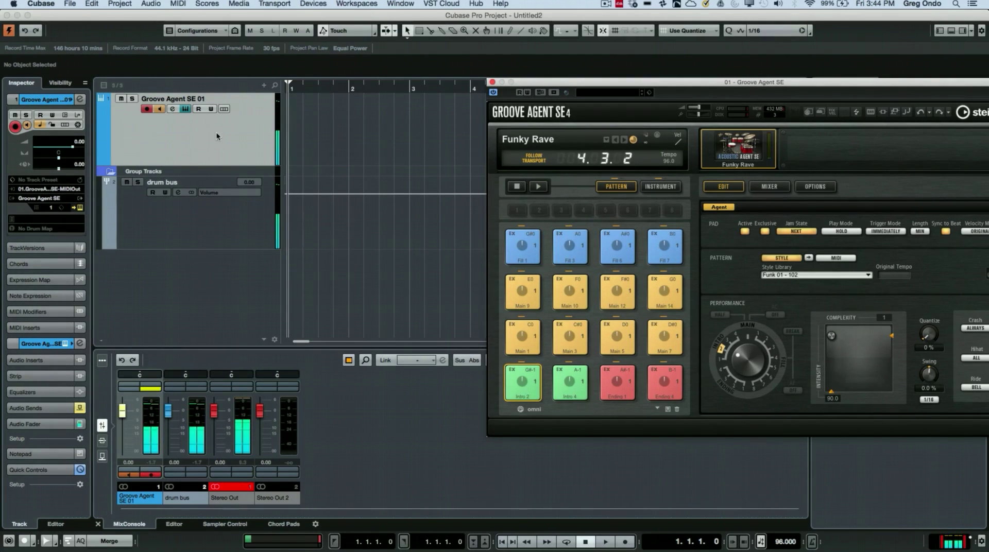
# Add a new stereo audio track to the project
pyautogui.rightClick(190, 135)
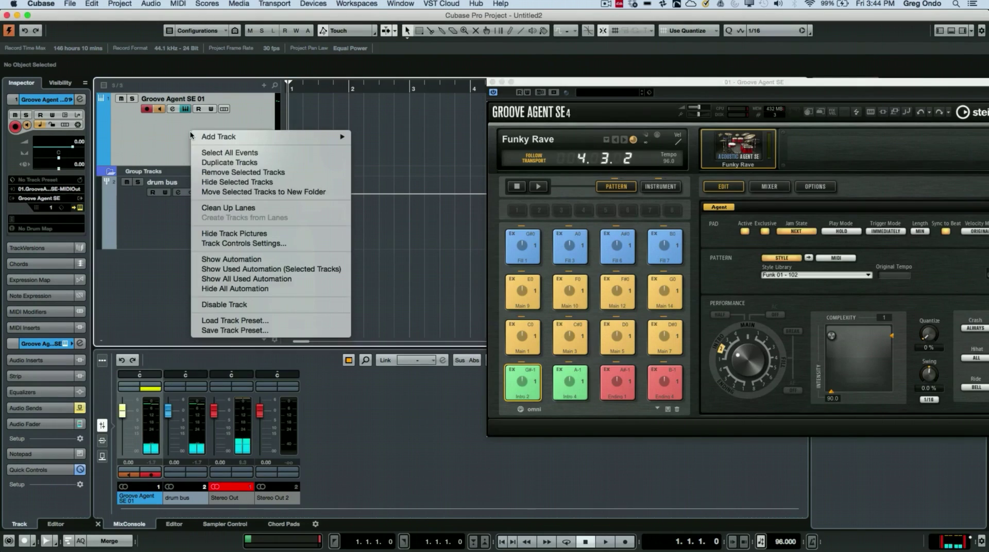
pyautogui.moveTo(225, 136)
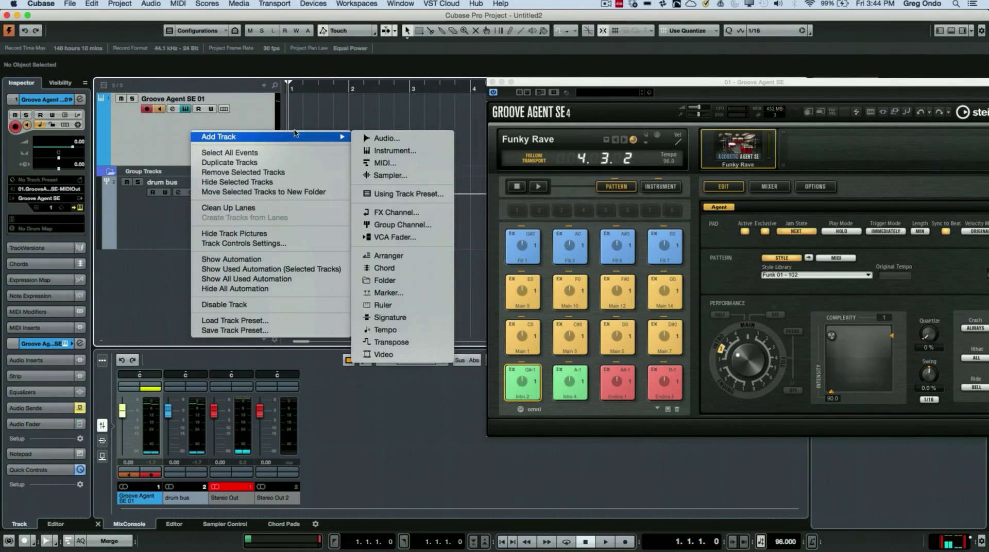
pyautogui.click(381, 139)
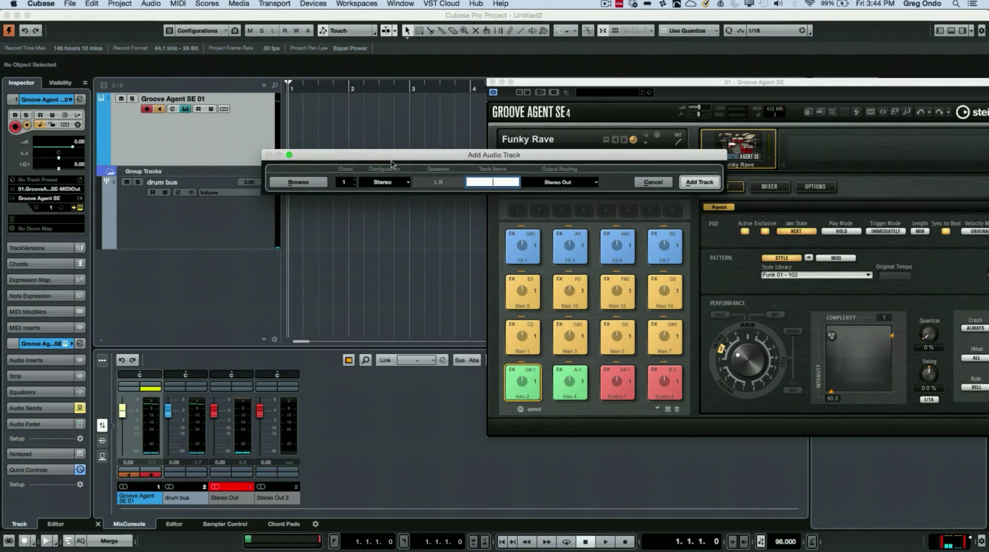
pyautogui.click(699, 182)
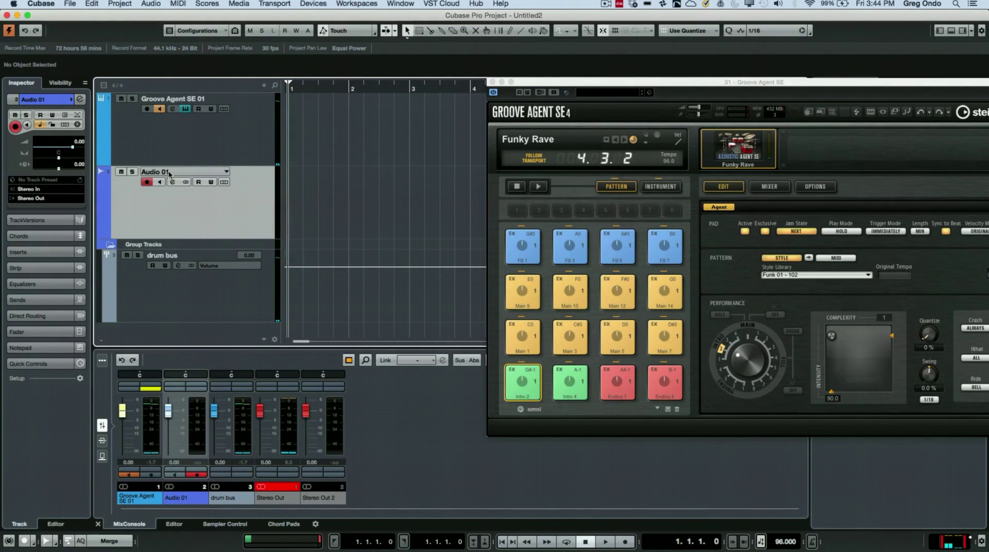
# Rename the audio track 'Groove agent audio' and take its input from the drum bus group
pyautogui.doubleClick(169, 173)
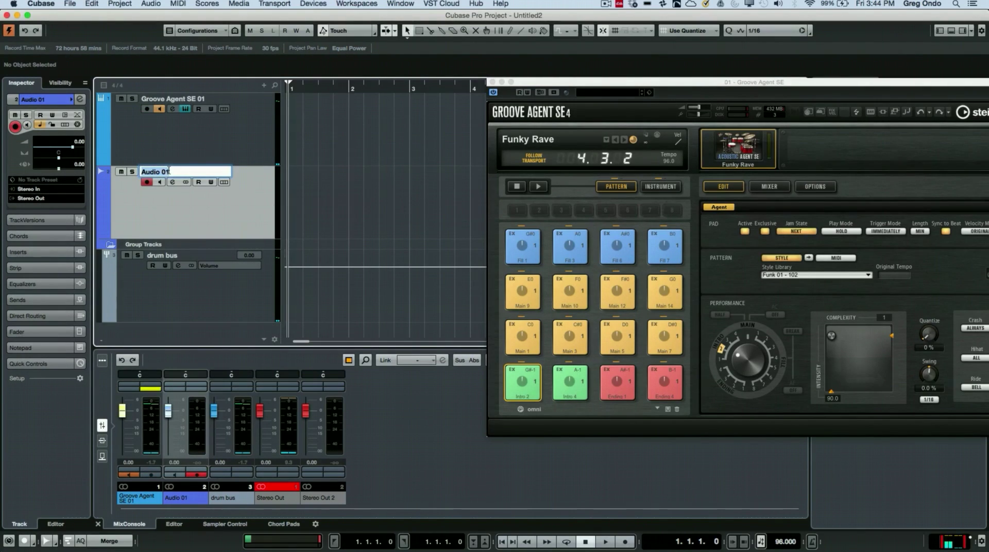
pyautogui.write('Groove agent a')
pyautogui.press('Return')
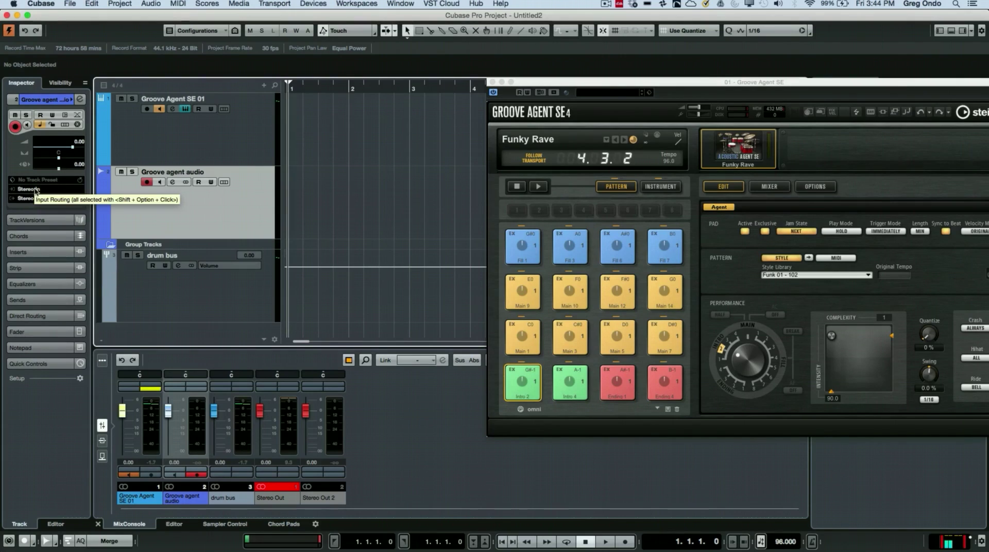
pyautogui.click(35, 190)
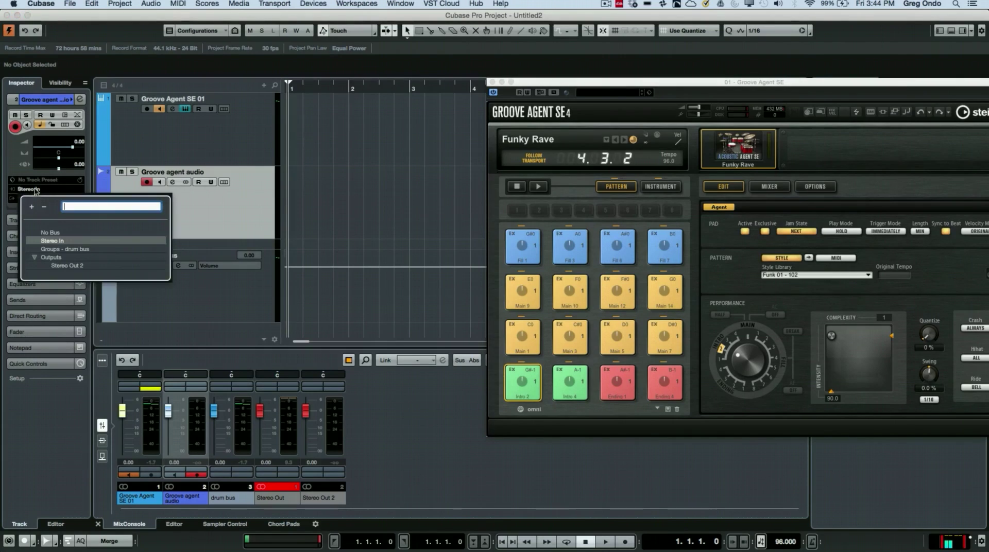
pyautogui.click(82, 251)
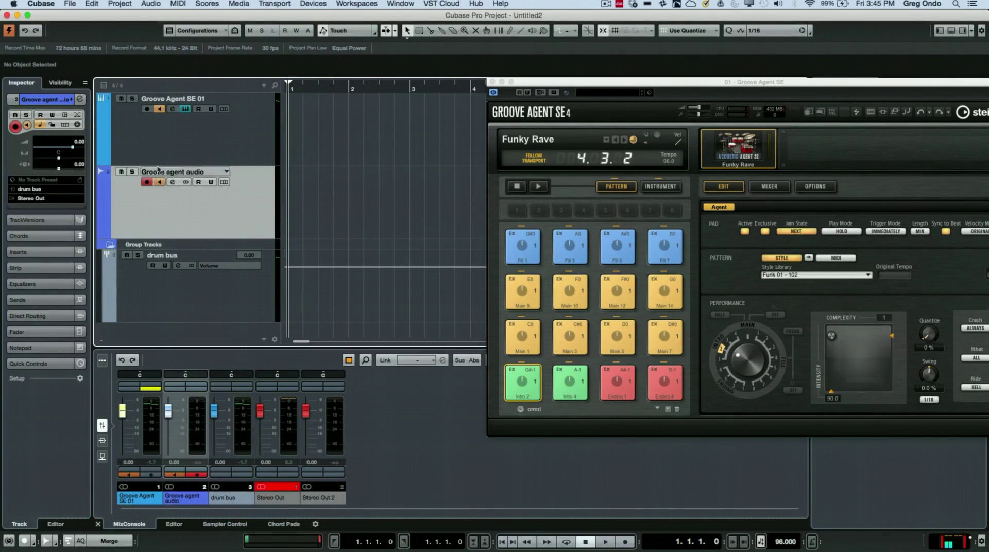
# Record-arm Groove Agent SE 01 and Groove agent audio, with the cursor at the project start
pyautogui.click(146, 110)
pyautogui.click(285, 87)
pyautogui.click(165, 145)
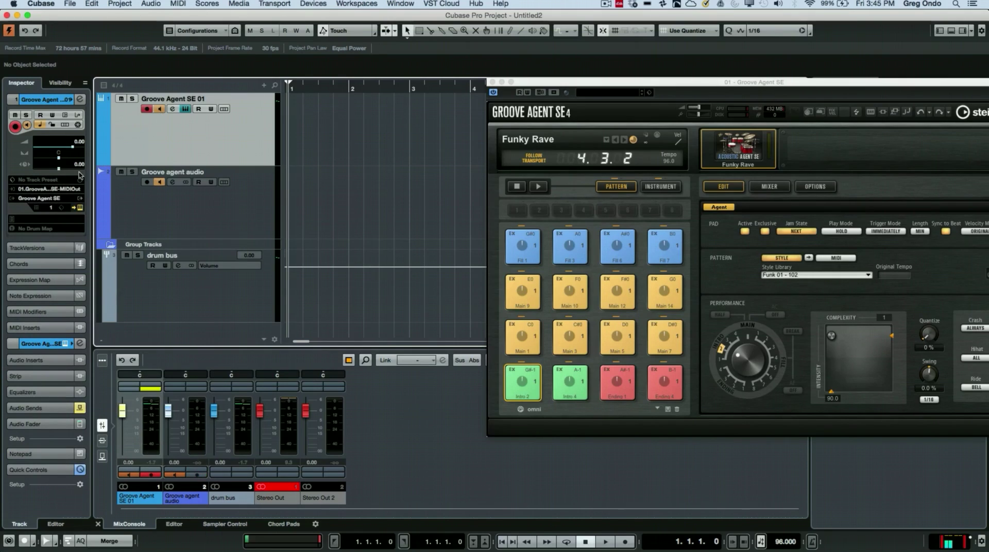
pyautogui.click(58, 189)
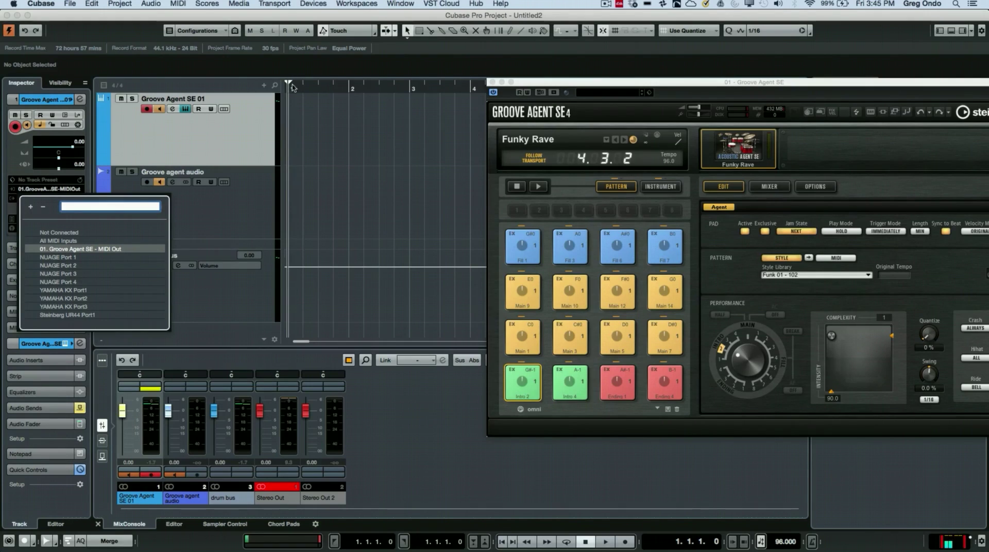
pyautogui.click(312, 90)
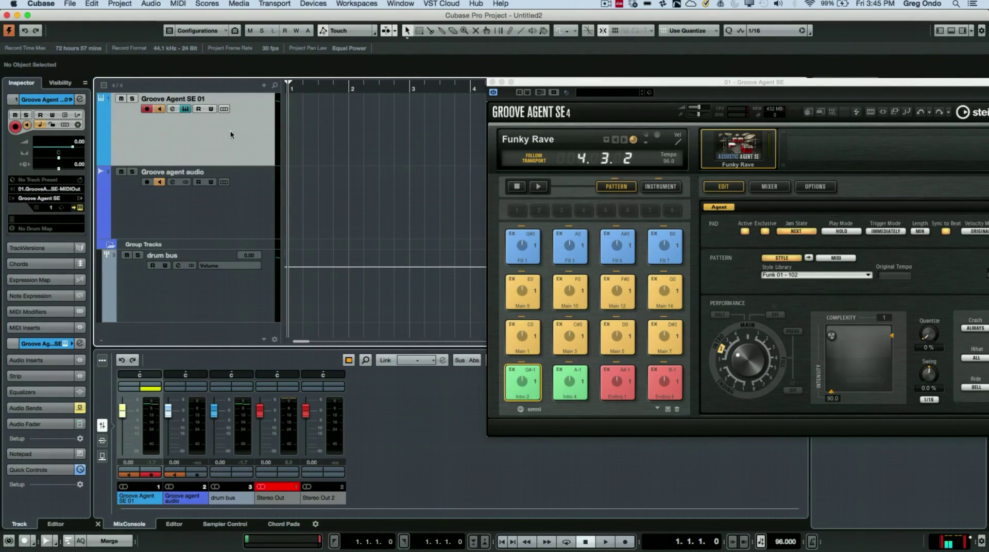
pyautogui.click(147, 183)
# Record the groove onto both armed tracks, stopping after about 6 bars
pyautogui.click(627, 542)
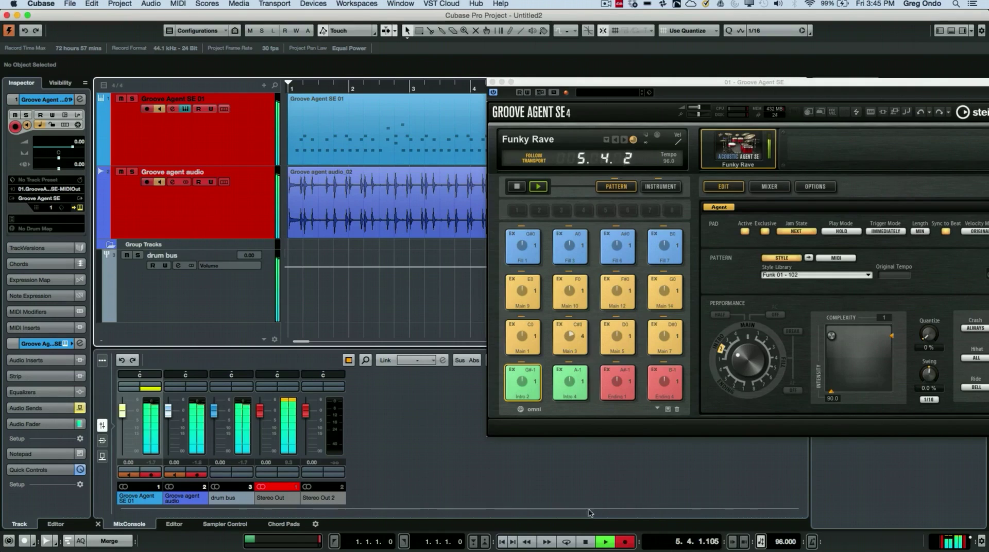
pyautogui.click(586, 542)
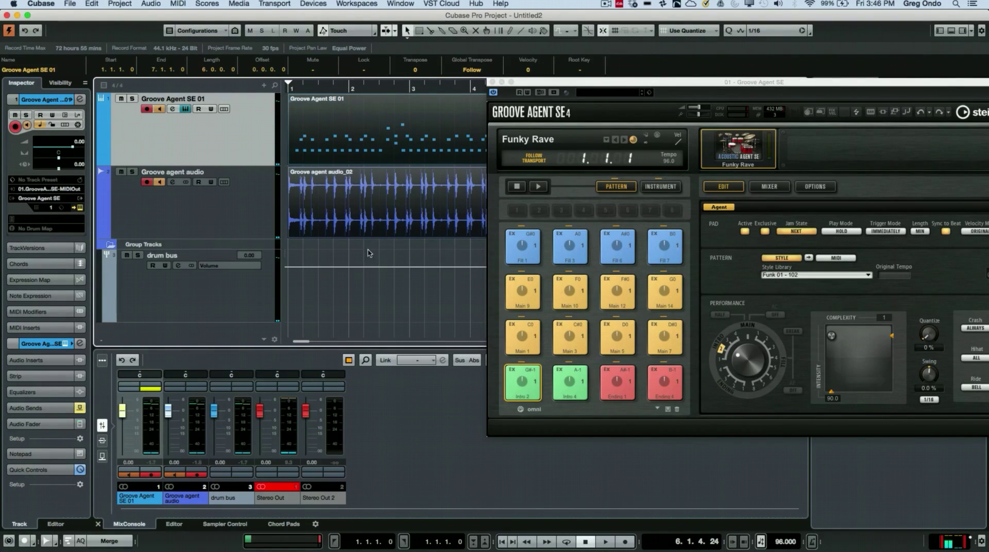
# Select all recorded events, then select only the Groove agent audio_02 clip
pyautogui.press('super+a')
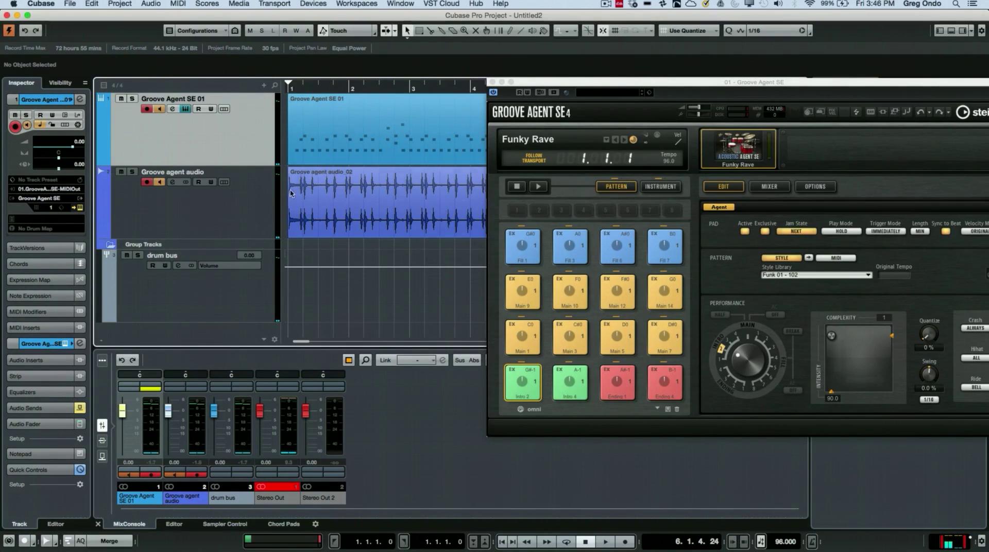
pyautogui.click(331, 212)
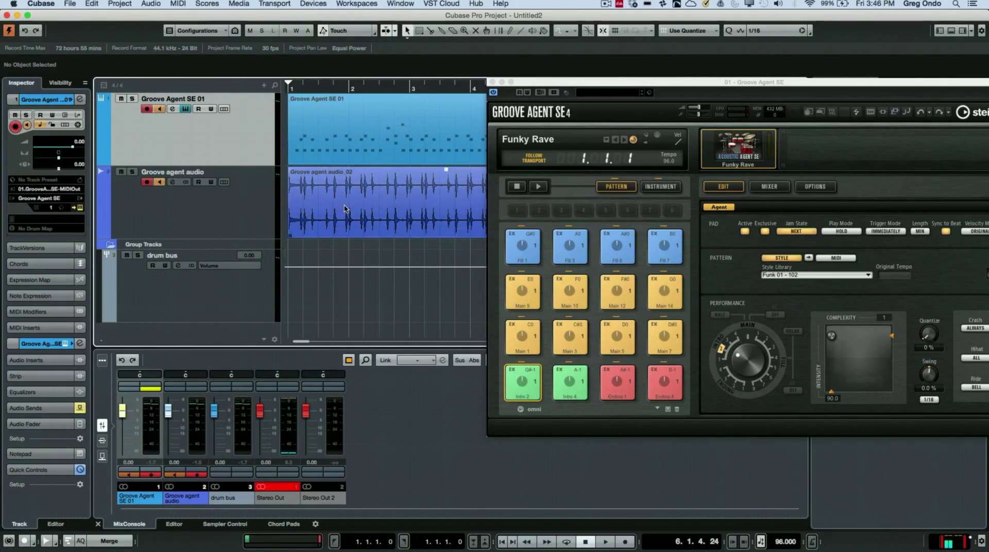